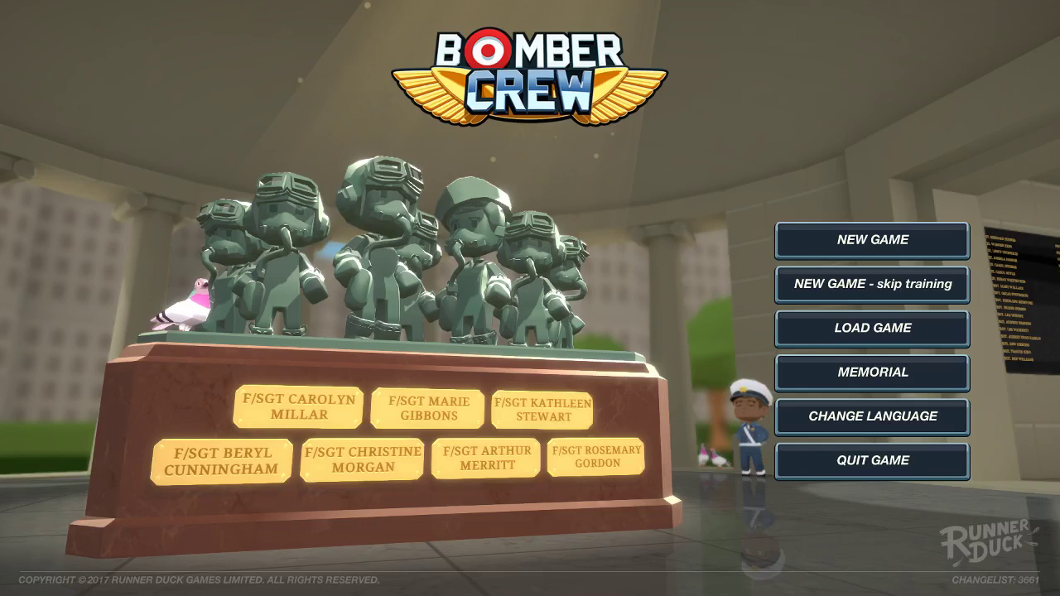
Switch from the Bomber Crew main menu to the Cheat Engine window
{"action": "key", "text": "alt+Tab"}
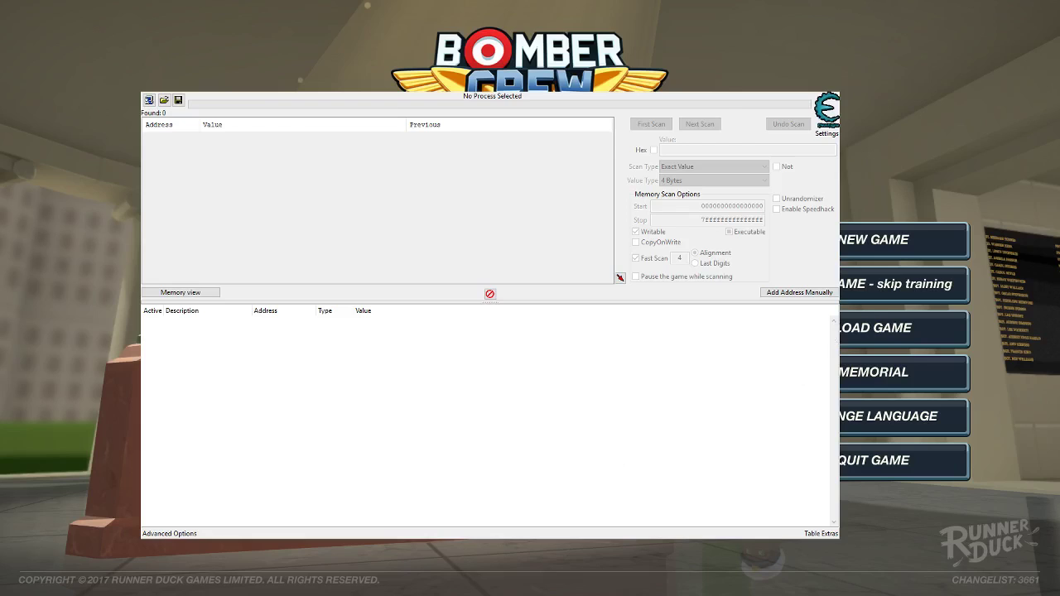
Return to the game, load the 25 Oct 2017 save and view the Aircraft screen showing £9,852
{"action": "key", "text": "alt+Tab"}
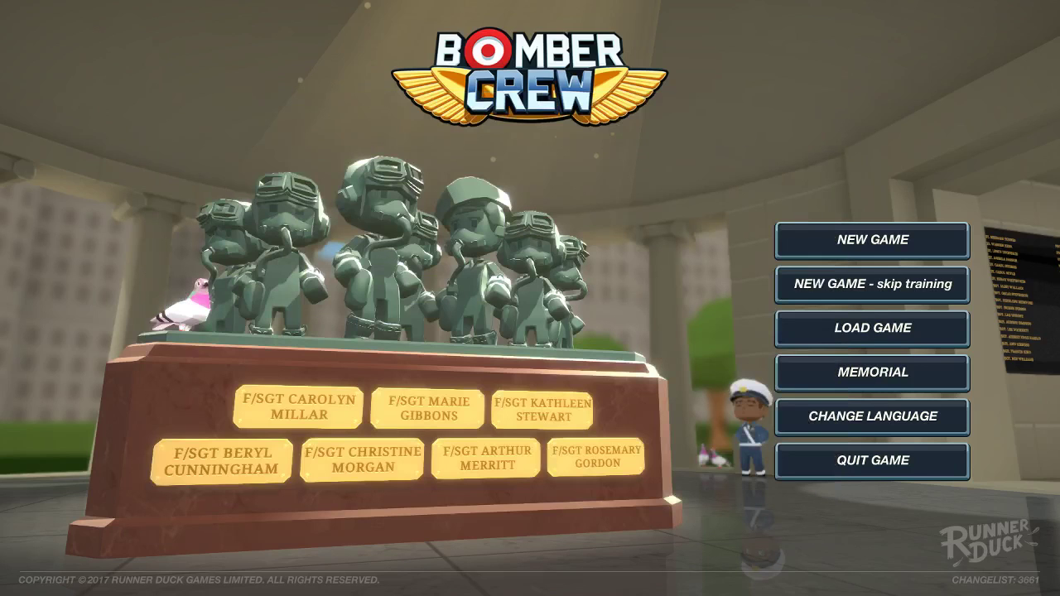
{"action": "left_click", "coordinate": [812, 336]}
{"action": "left_click", "coordinate": [791, 212]}
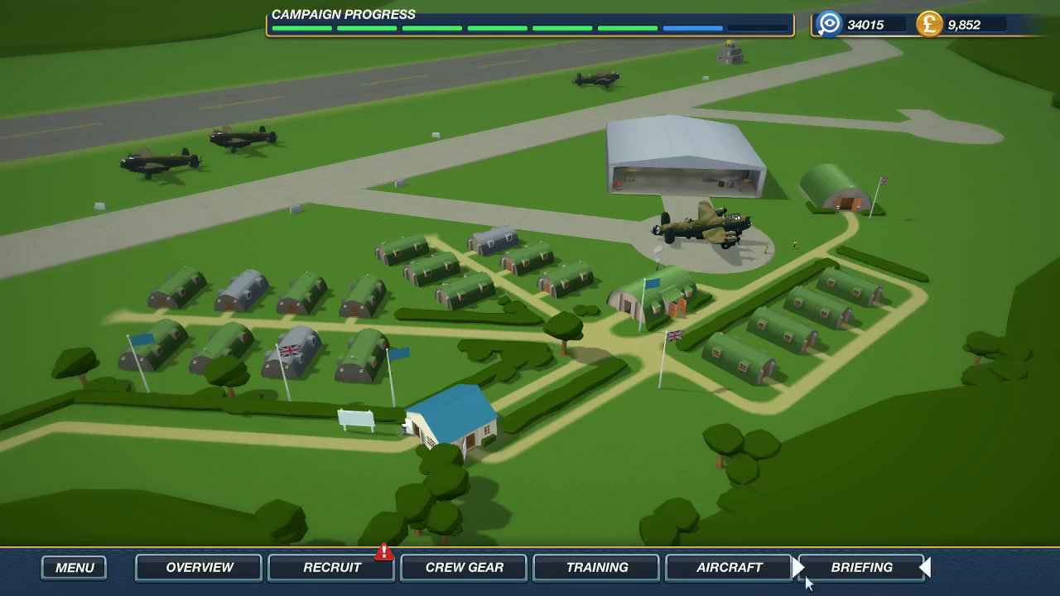
{"action": "left_click", "coordinate": [741, 568]}
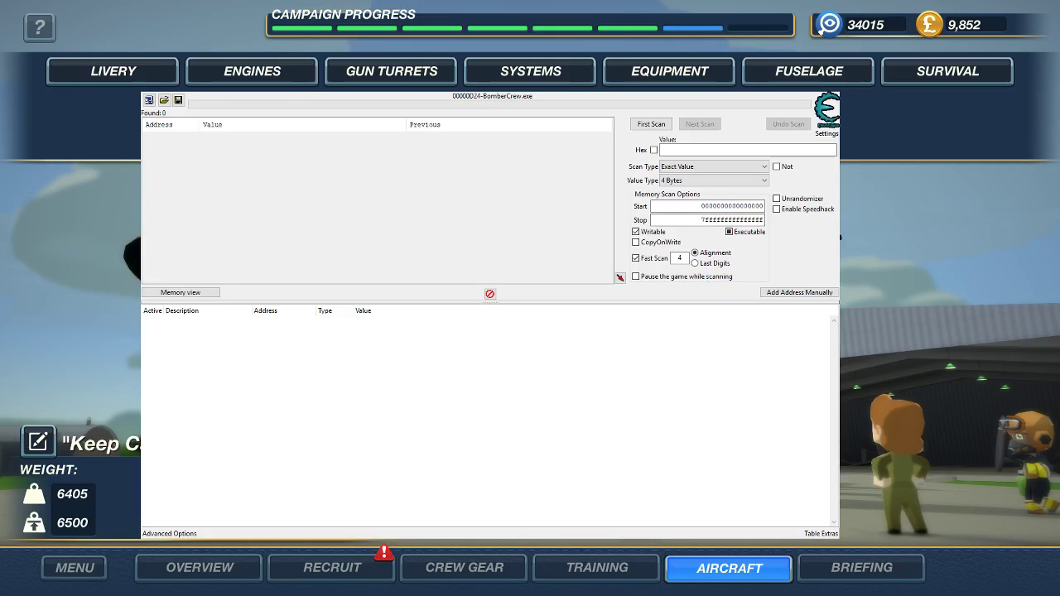
Run a first scan for the value 9852, finding 1,024 addresses
{"action": "left_click", "coordinate": [679, 149]}
{"action": "type", "text": "9852"}
{"action": "left_click", "coordinate": [650, 127]}
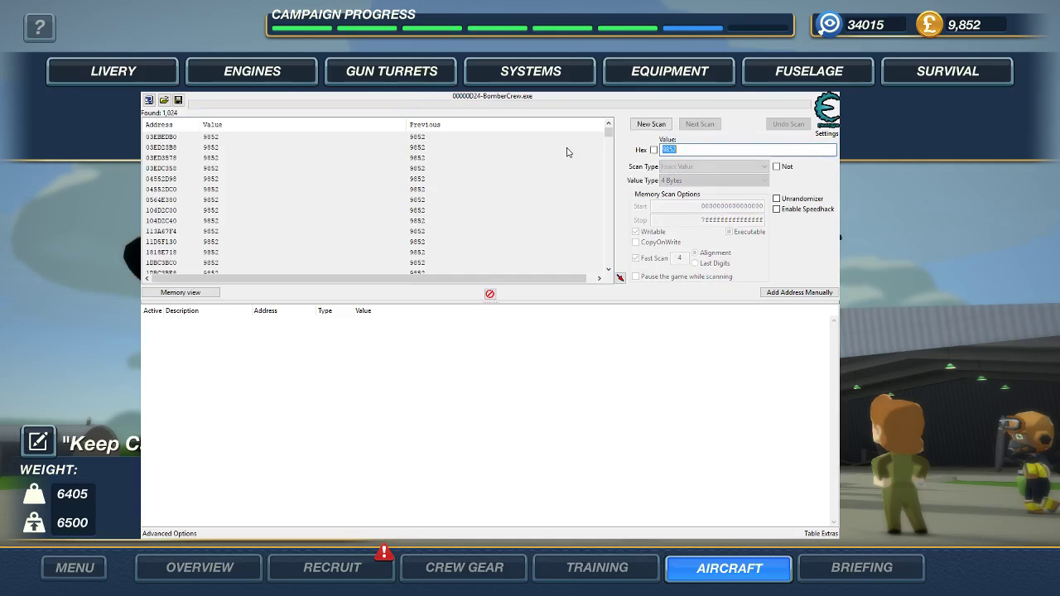
{"action": "scroll", "coordinate": [189, 173], "scroll_direction": "down", "scroll_amount": 1}
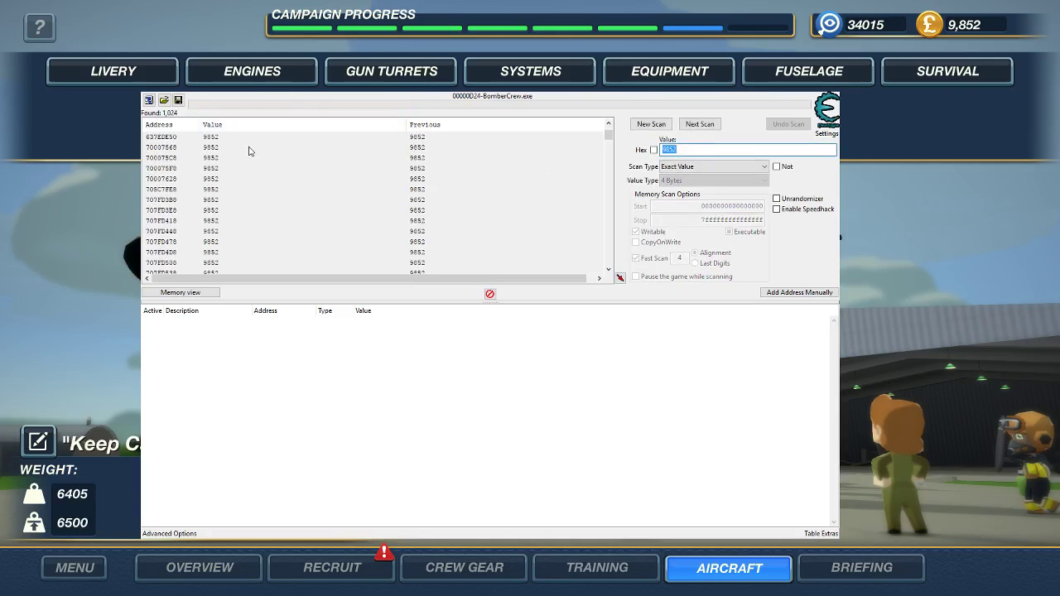
{"action": "scroll", "coordinate": [372, 213], "scroll_direction": "up", "scroll_amount": 1}
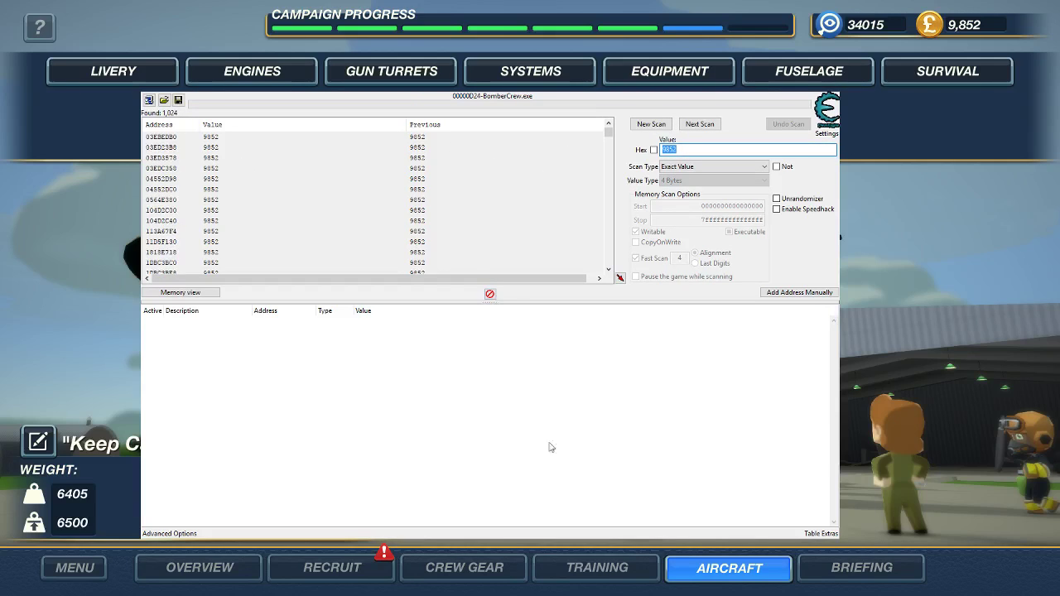
Browse the game's Livery, Engines and Gun Turrets upgrades, ending on Systems
{"action": "left_click", "coordinate": [840, 237]}
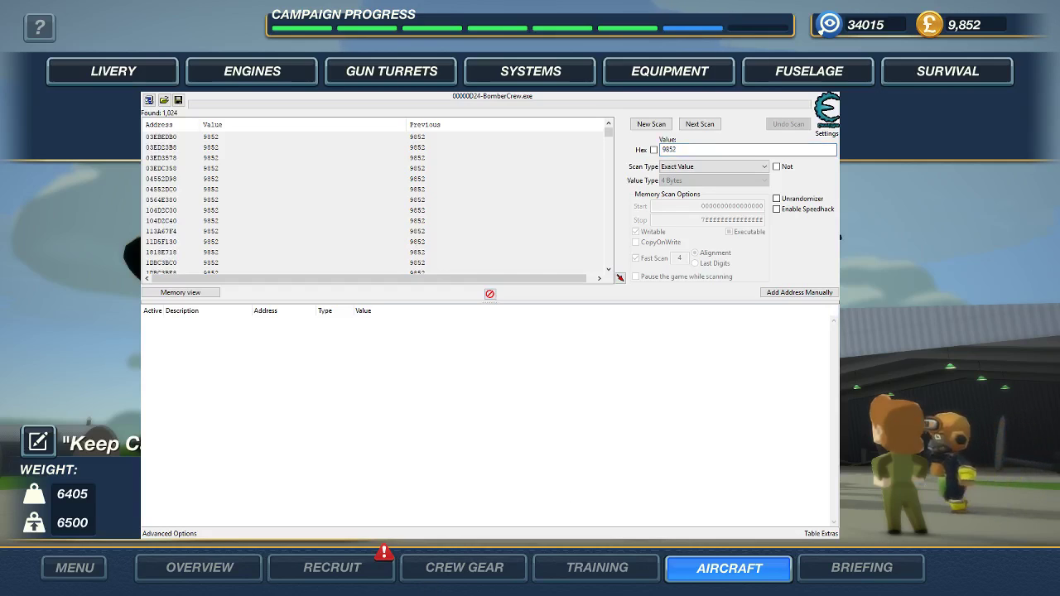
{"action": "left_click", "coordinate": [123, 75]}
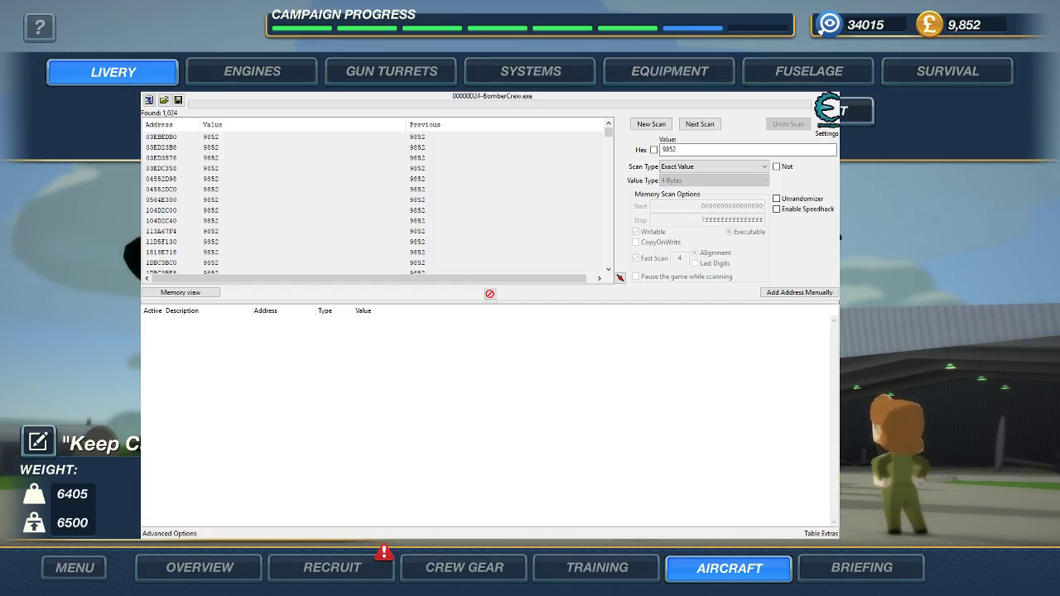
{"action": "left_click", "coordinate": [220, 74]}
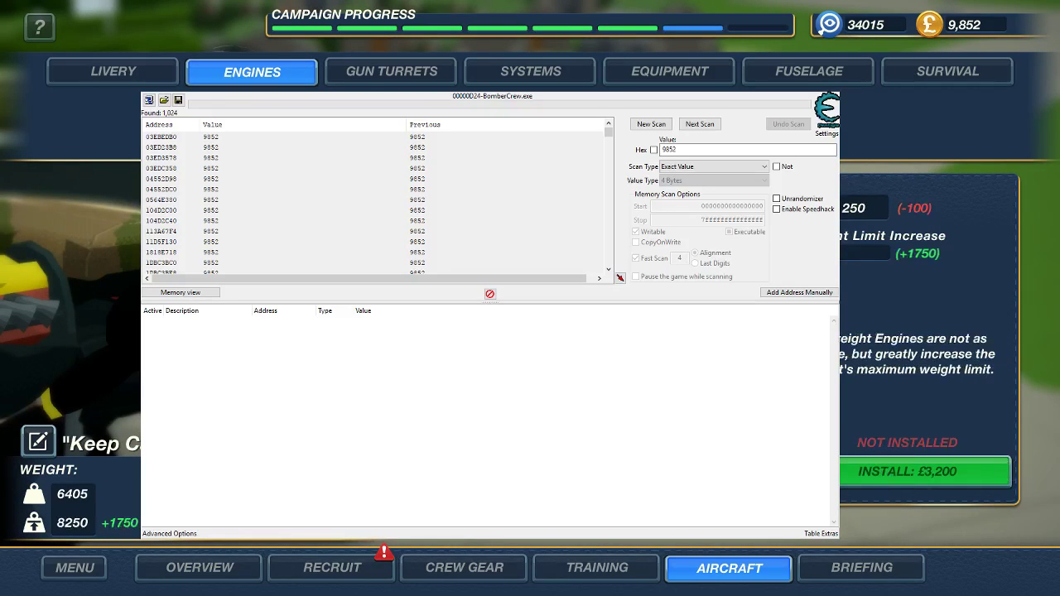
{"action": "left_click", "coordinate": [349, 77]}
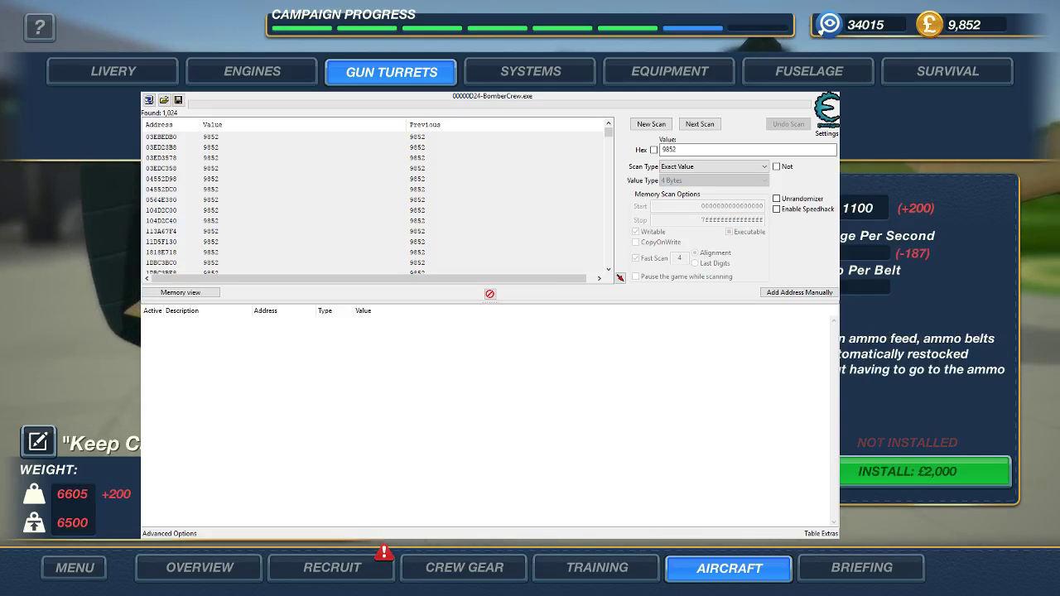
{"action": "left_click", "coordinate": [514, 60]}
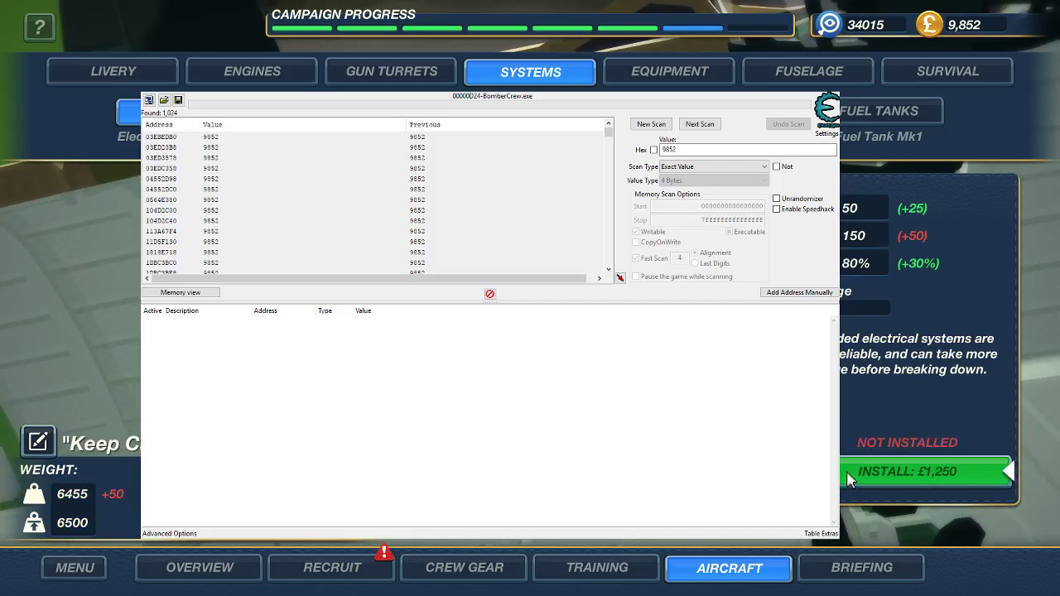
Buy the £1,250 electrical upgrade, then rescan for 8602, narrowing results to 2 addresses
{"action": "left_click", "coordinate": [849, 474]}
{"action": "double_click", "coordinate": [669, 149]}
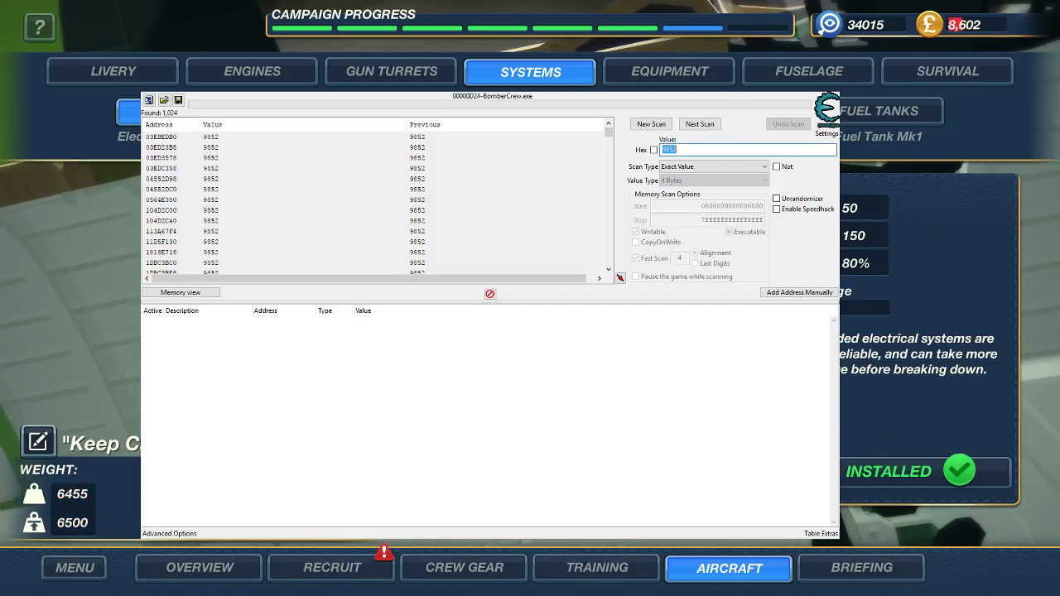
{"action": "type", "text": "8"}
{"action": "type", "text": "602"}
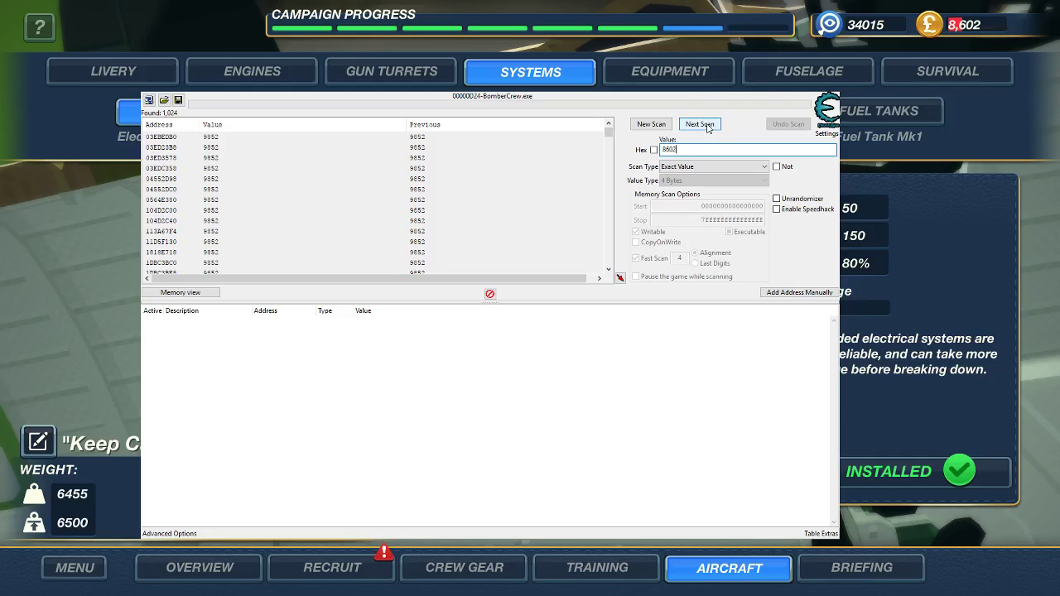
{"action": "left_click", "coordinate": [699, 124]}
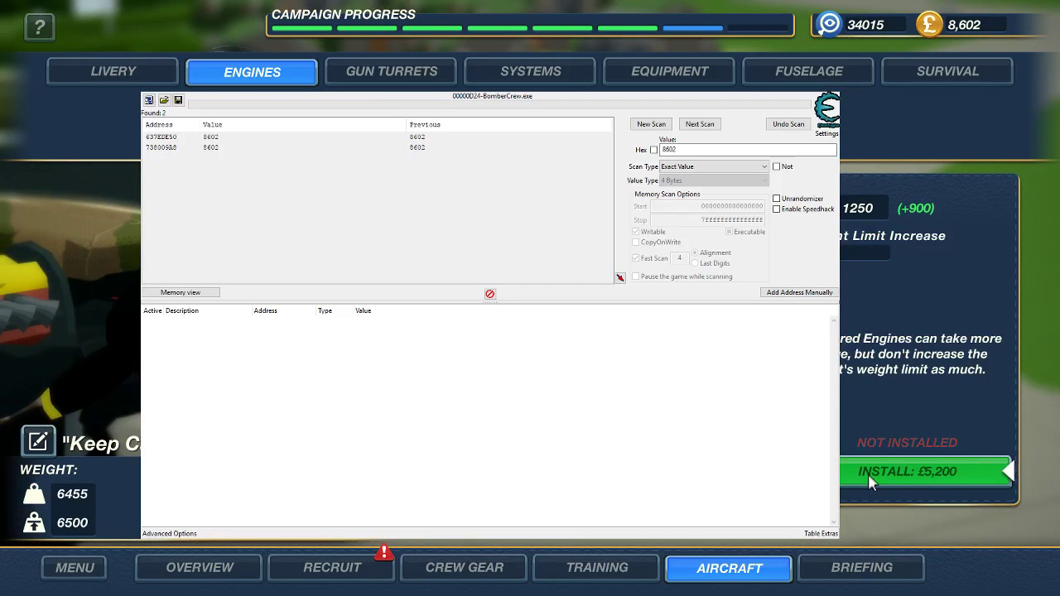
Buy the £5,200 engine upgrade and rescan for 3402, leaving 2 matching addresses
{"action": "left_click", "coordinate": [867, 473]}
{"action": "double_click", "coordinate": [712, 149]}
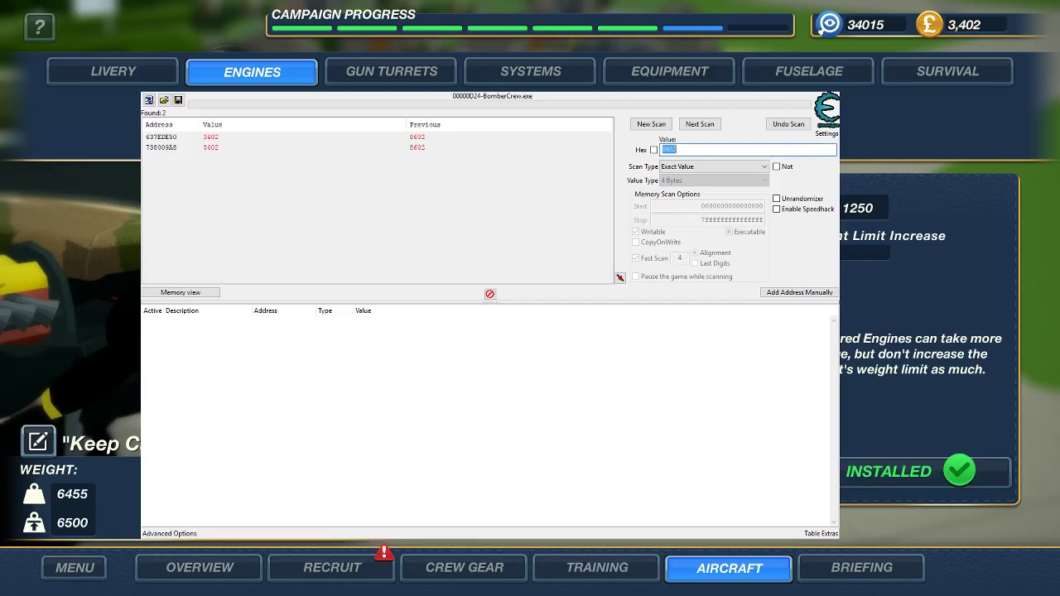
{"action": "left_click", "coordinate": [706, 149]}
{"action": "key", "text": "BackSpace"}
{"action": "key", "text": "BackSpace"}
{"action": "key", "text": "BackSpace"}
{"action": "type", "text": "3402"}
{"action": "left_click", "coordinate": [698, 124]}
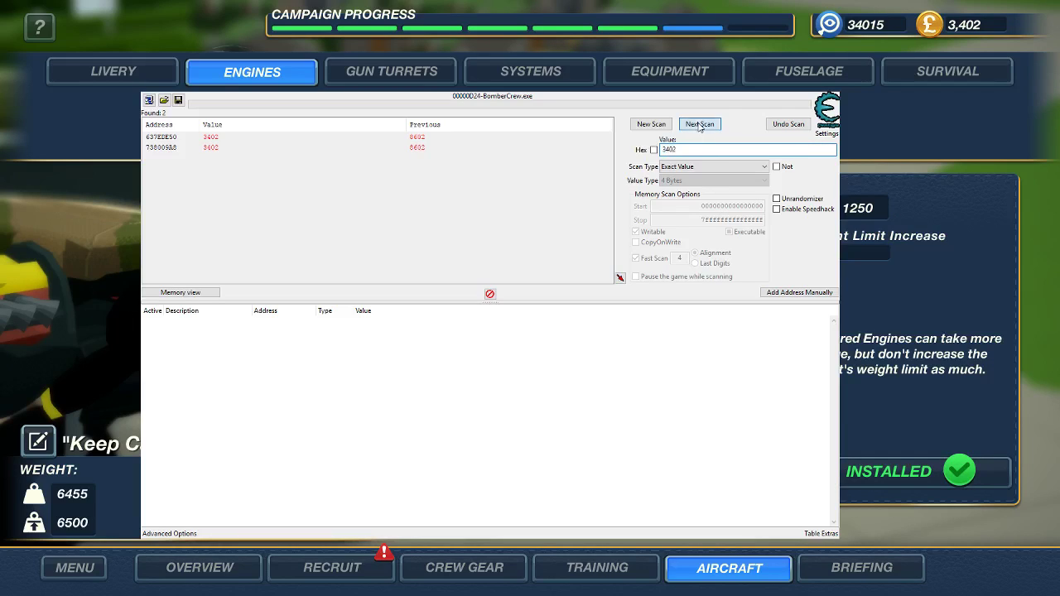
{"action": "left_click", "coordinate": [246, 138]}
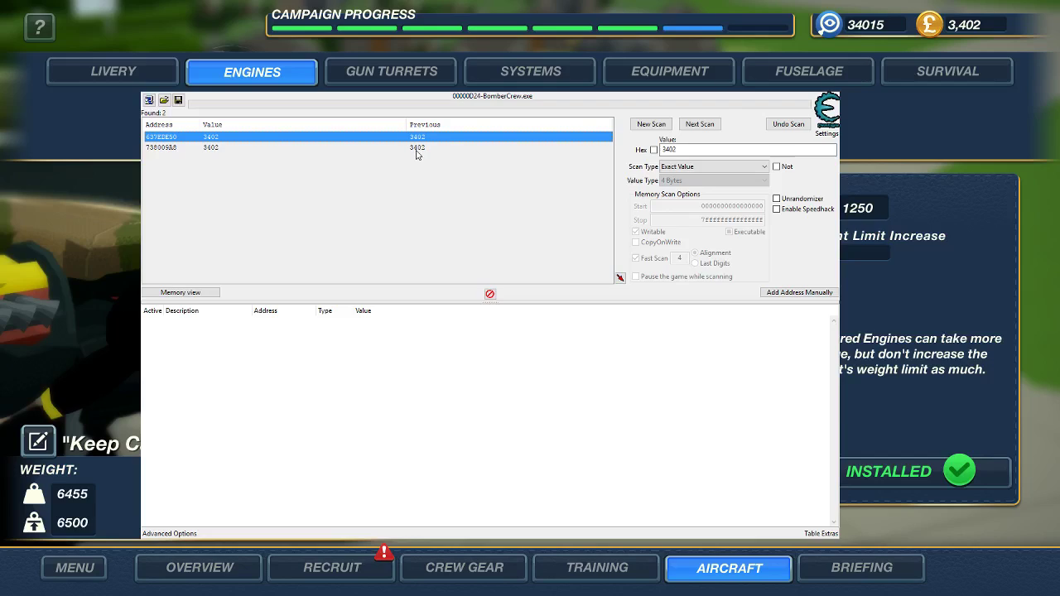
Set both found addresses to 3402000, then buy two engine upgrades using the keyboard
{"action": "left_click", "coordinate": [417, 150], "text": "shift"}
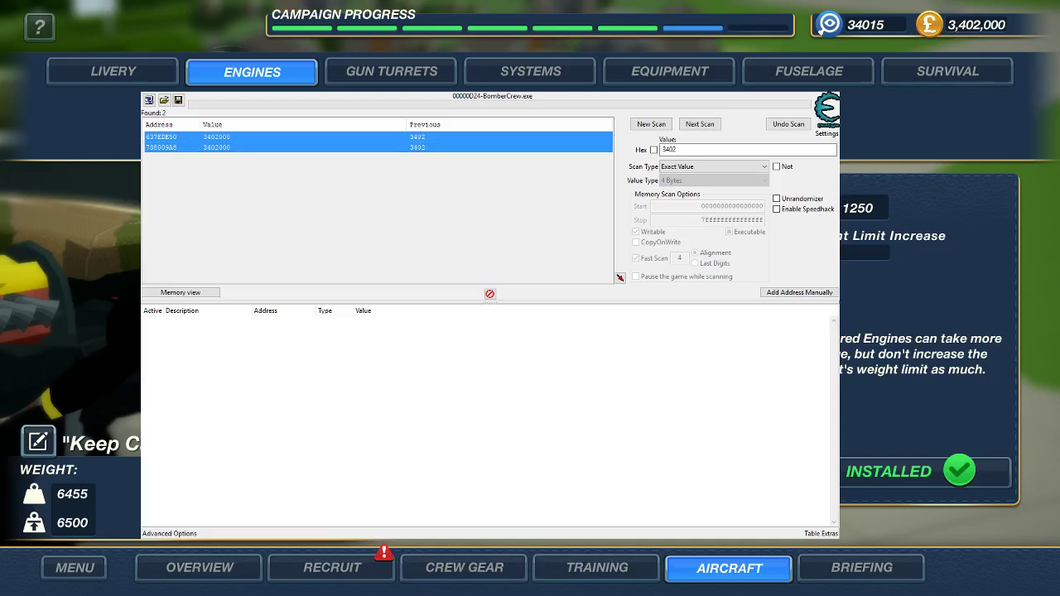
{"action": "key", "text": "Down"}
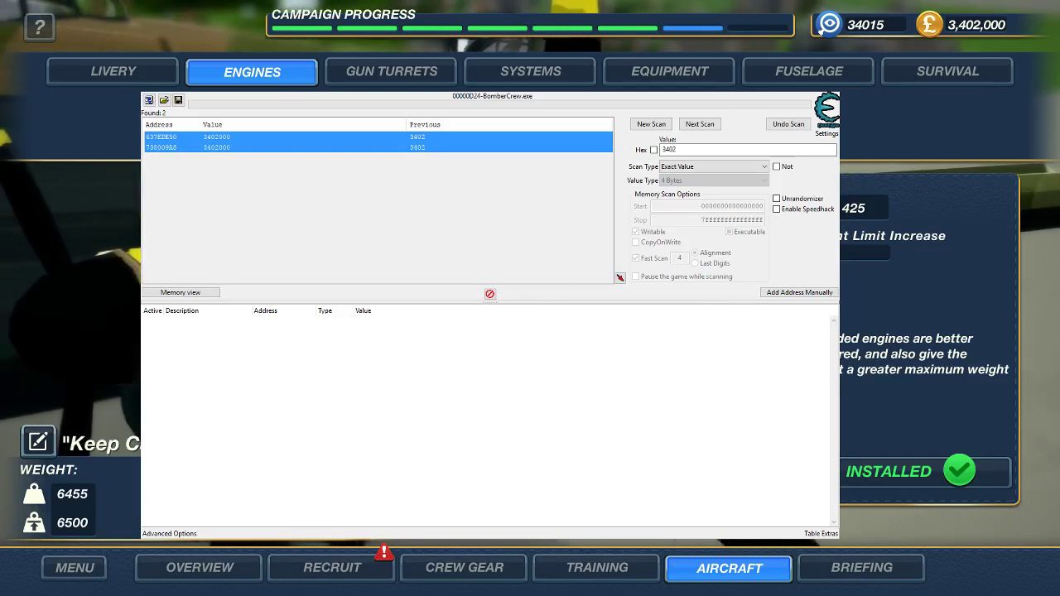
{"action": "key", "text": "Down"}
{"action": "key", "text": "Return"}
{"action": "key", "text": "Down"}
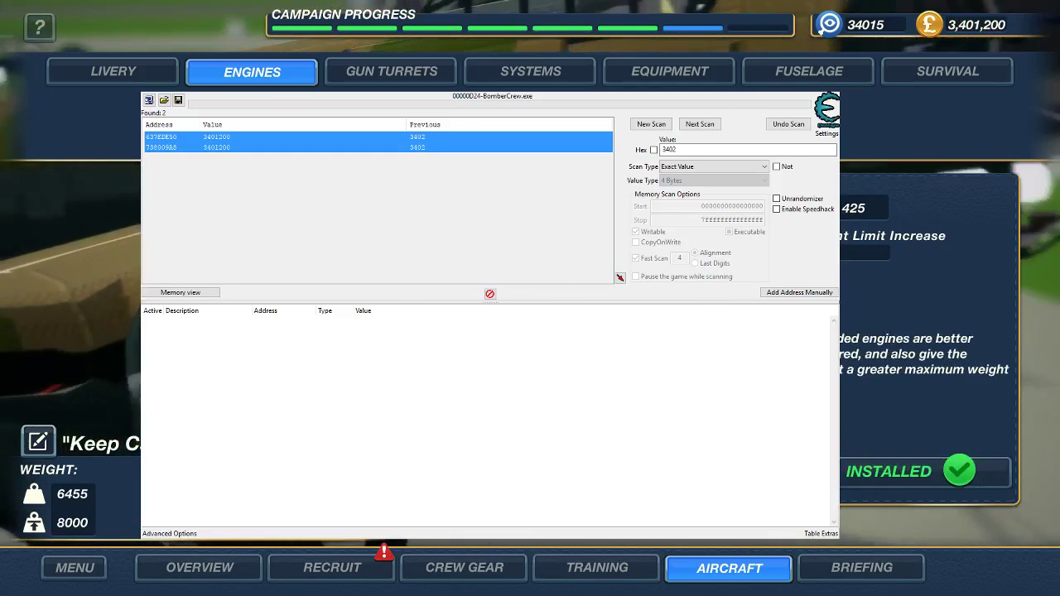
{"action": "key", "text": "Down"}
{"action": "key", "text": "Return"}
{"action": "key", "text": "Down"}
{"action": "key", "text": "Down"}
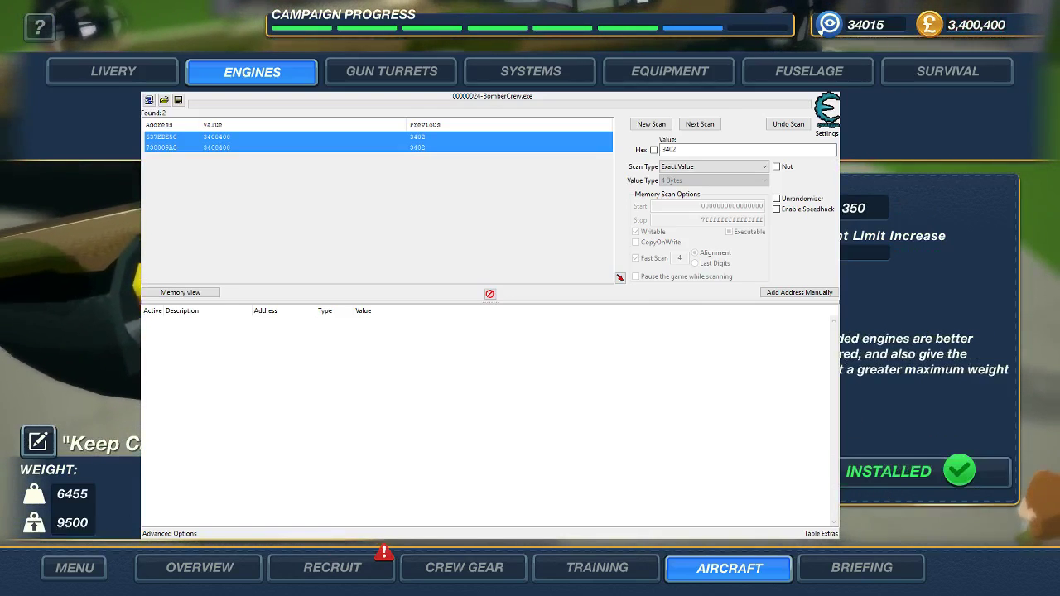
Buy the £5,200 engine upgrade and install the 4-gun turret
{"action": "left_click", "coordinate": [874, 476]}
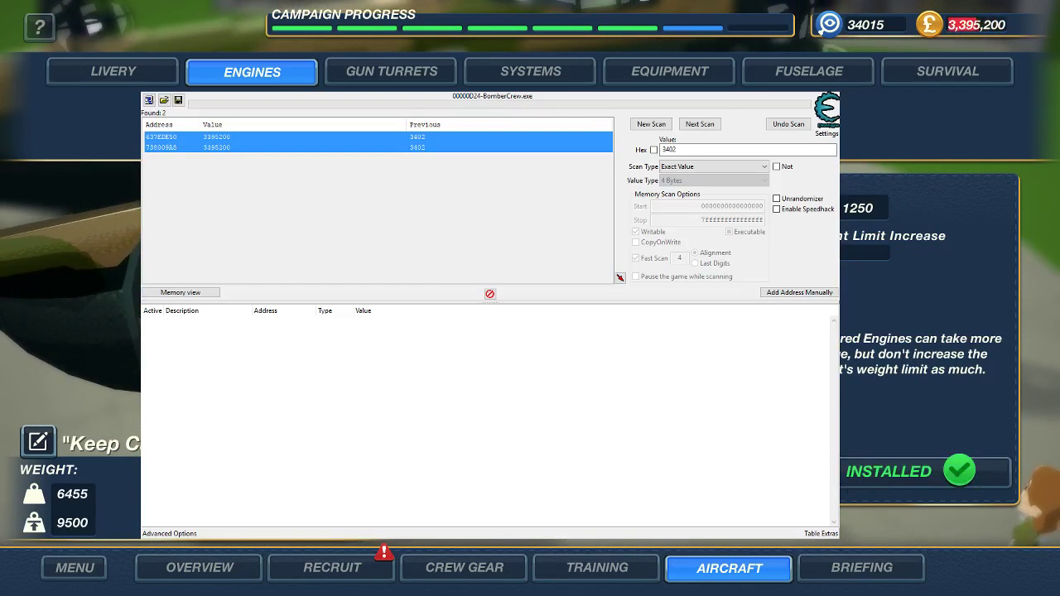
{"action": "left_click", "coordinate": [357, 66]}
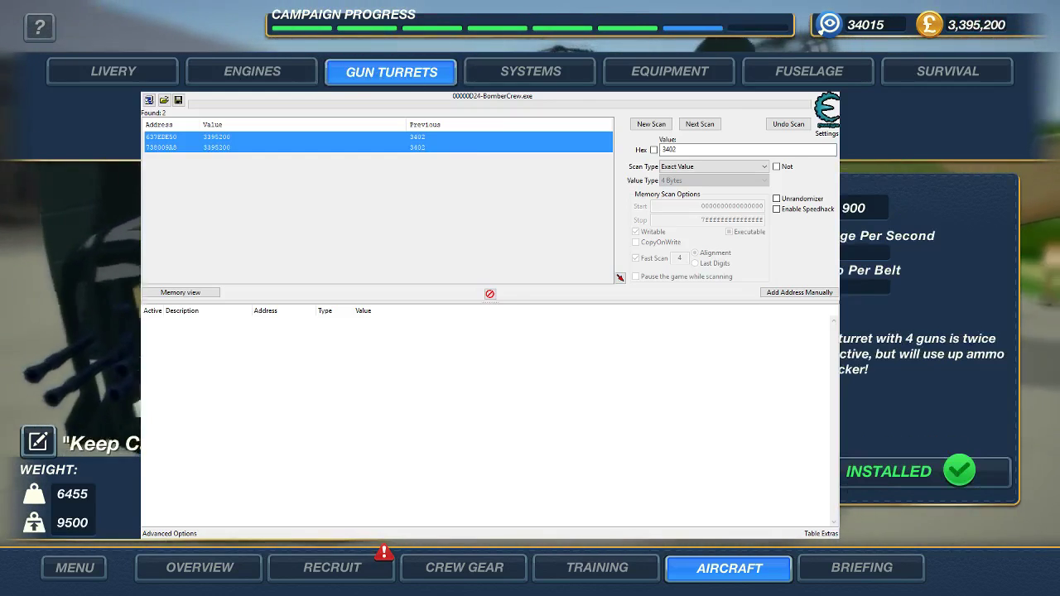
{"action": "key", "text": "Up"}
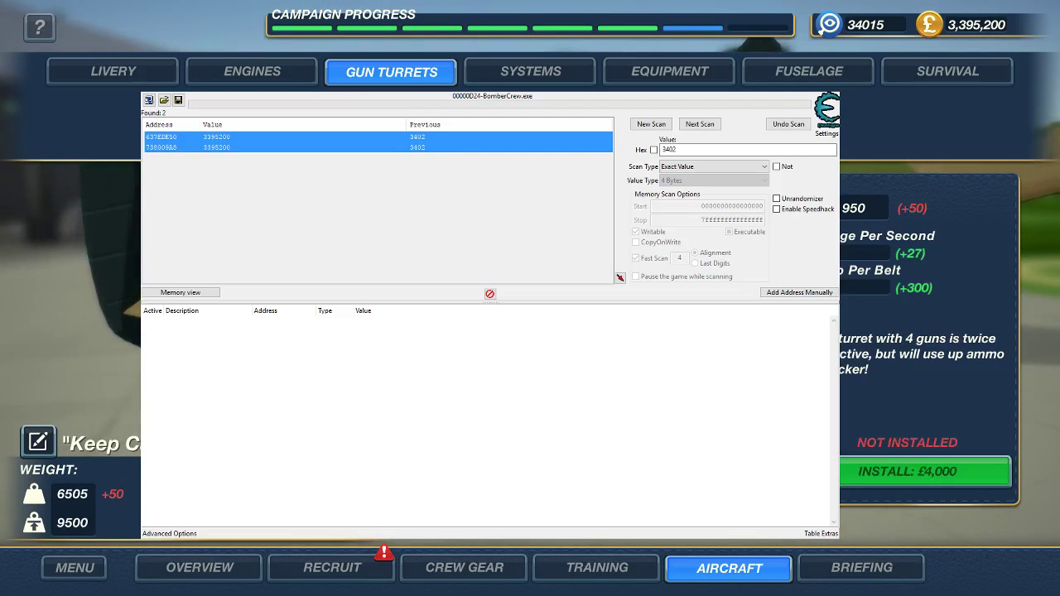
{"action": "key", "text": "Down"}
{"action": "key", "text": "Down"}
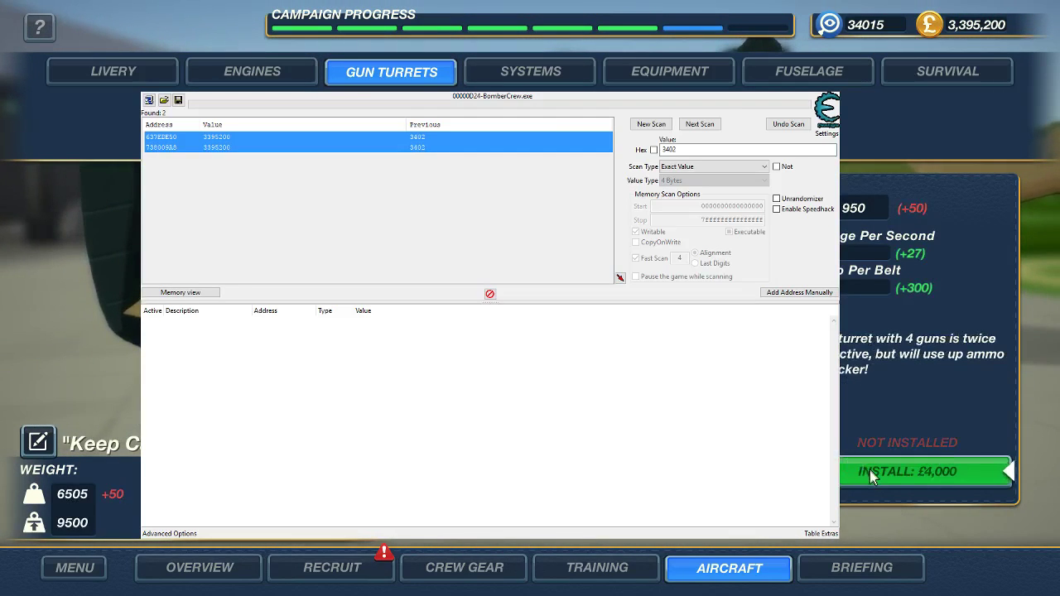
{"action": "key", "text": "Return"}
Buy the 950 gun turret and the next turret, leaving funds at £3,381,200
{"action": "key", "text": "Up"}
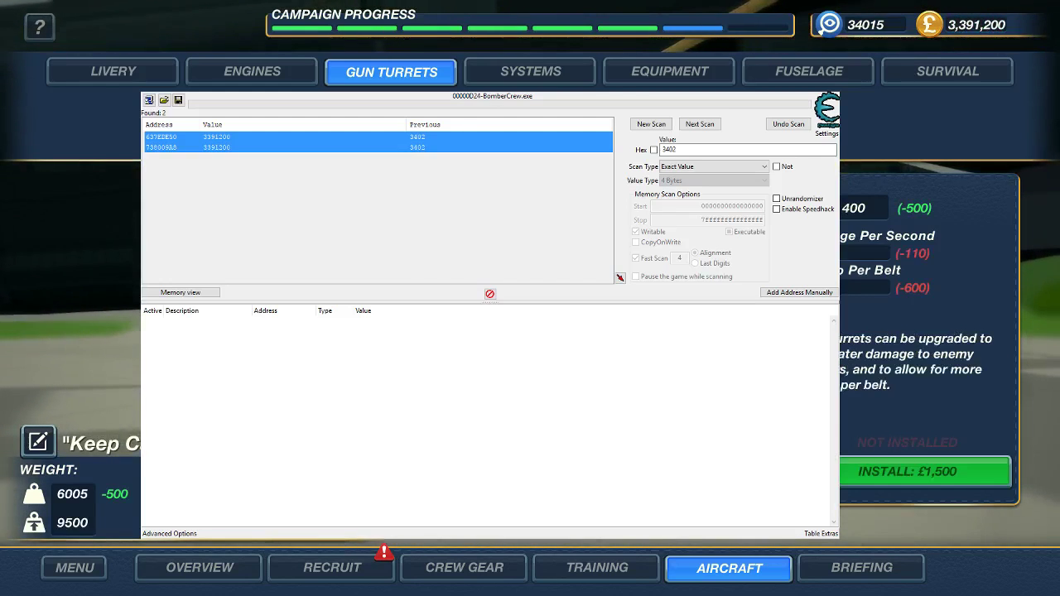
{"action": "key", "text": "Down"}
{"action": "key", "text": "Down"}
{"action": "left_click", "coordinate": [899, 486]}
{"action": "key", "text": "Right"}
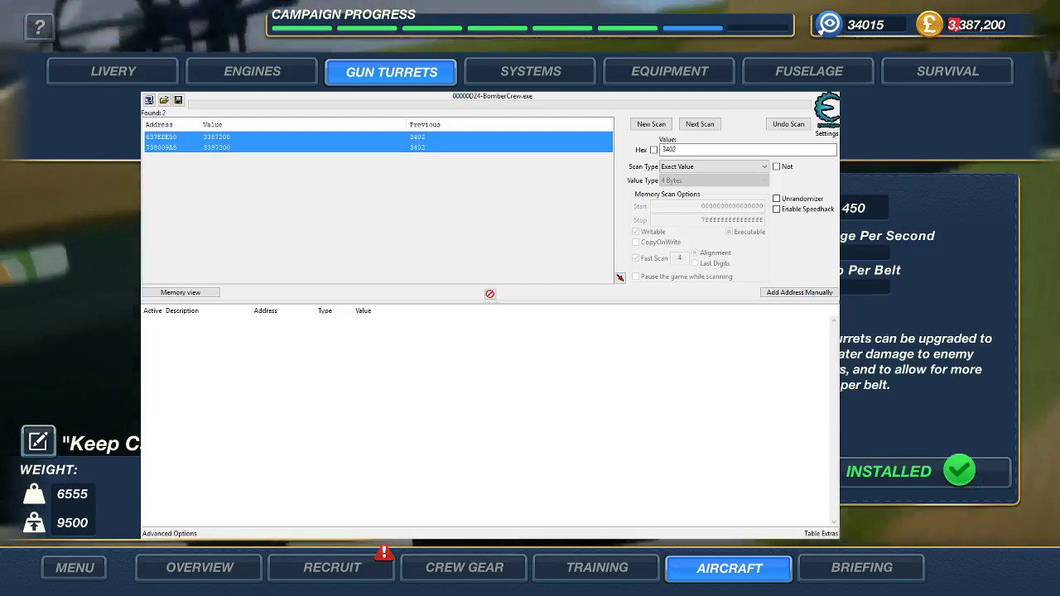
{"action": "key", "text": "Down"}
{"action": "left_click", "coordinate": [850, 474]}
{"action": "key", "text": "Right"}
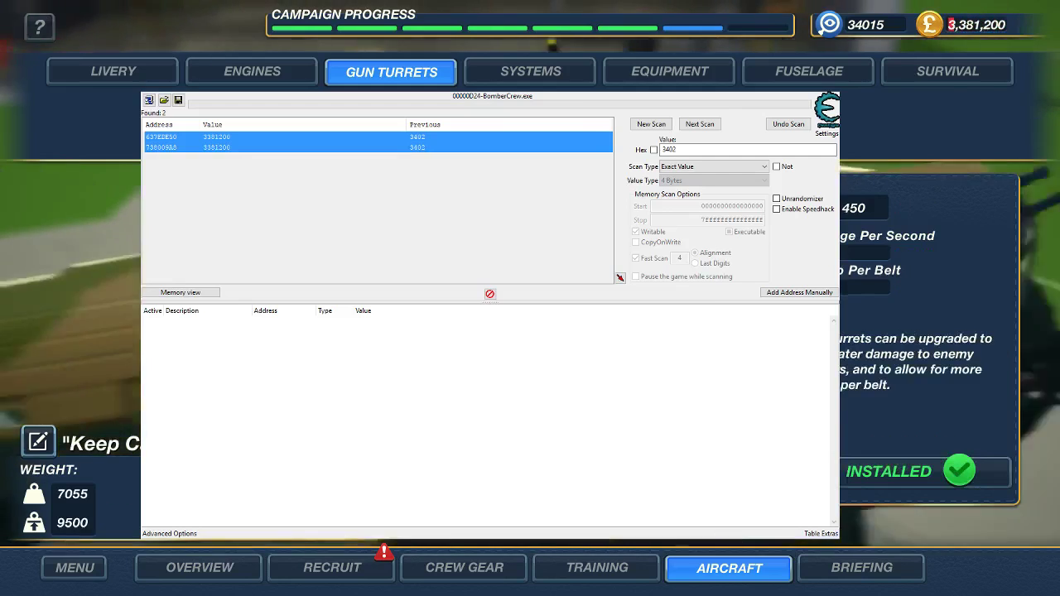
{"action": "key", "text": "Down"}
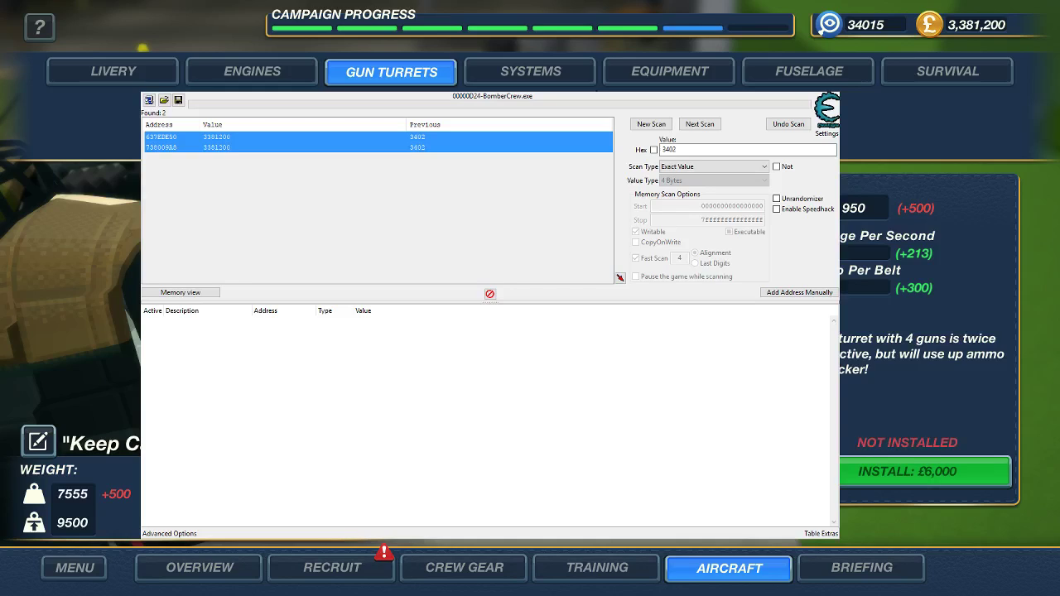
Buy the £6,000 gun turret and confirm both addresses now read 3,375,200
{"action": "left_click", "coordinate": [925, 471]}
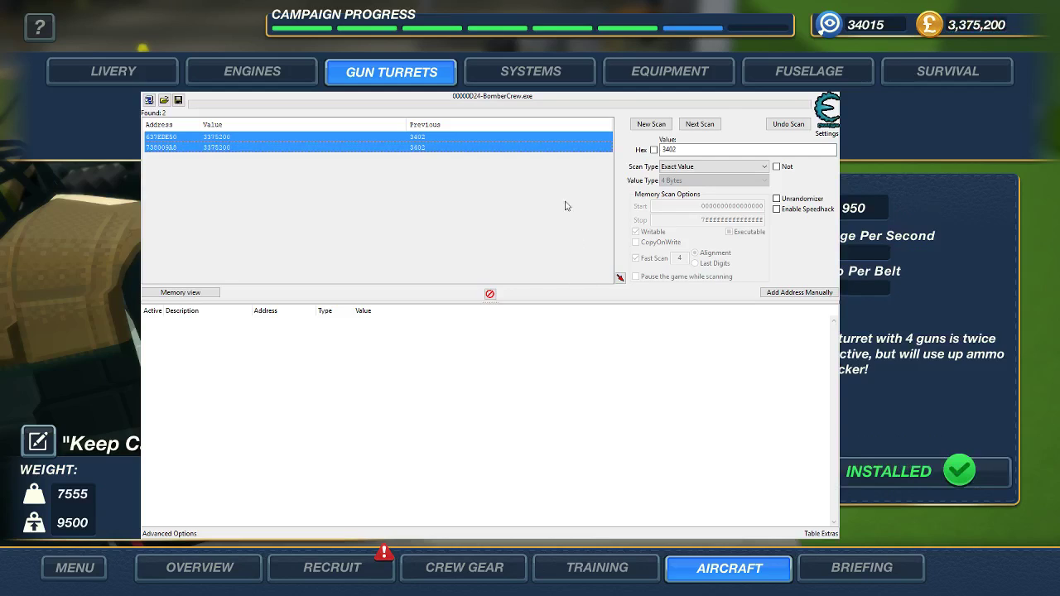
{"action": "left_click", "coordinate": [304, 165]}
{"action": "left_click", "coordinate": [222, 137]}
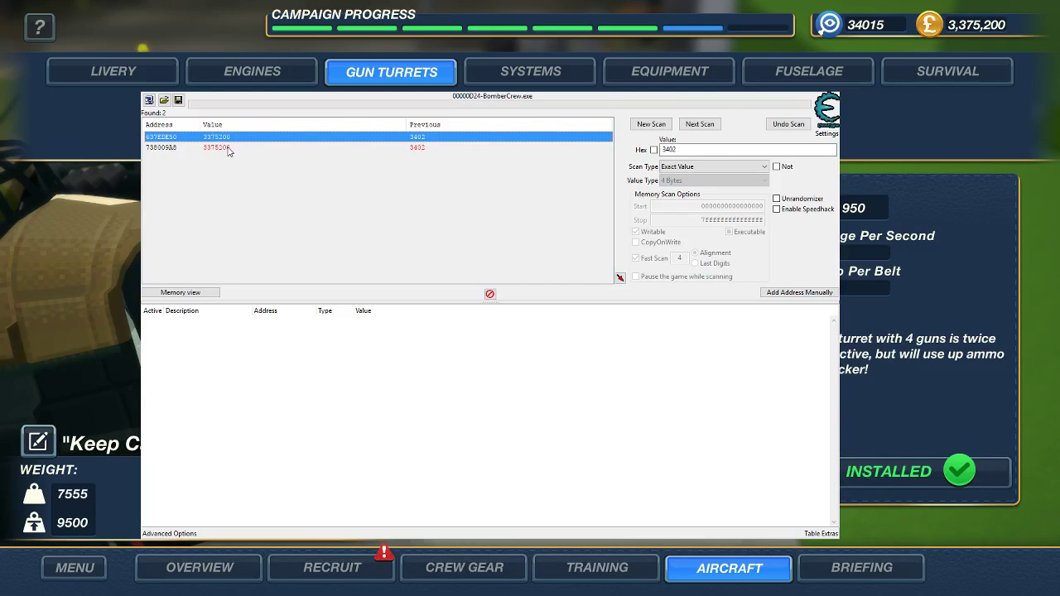
{"action": "left_click", "coordinate": [229, 148]}
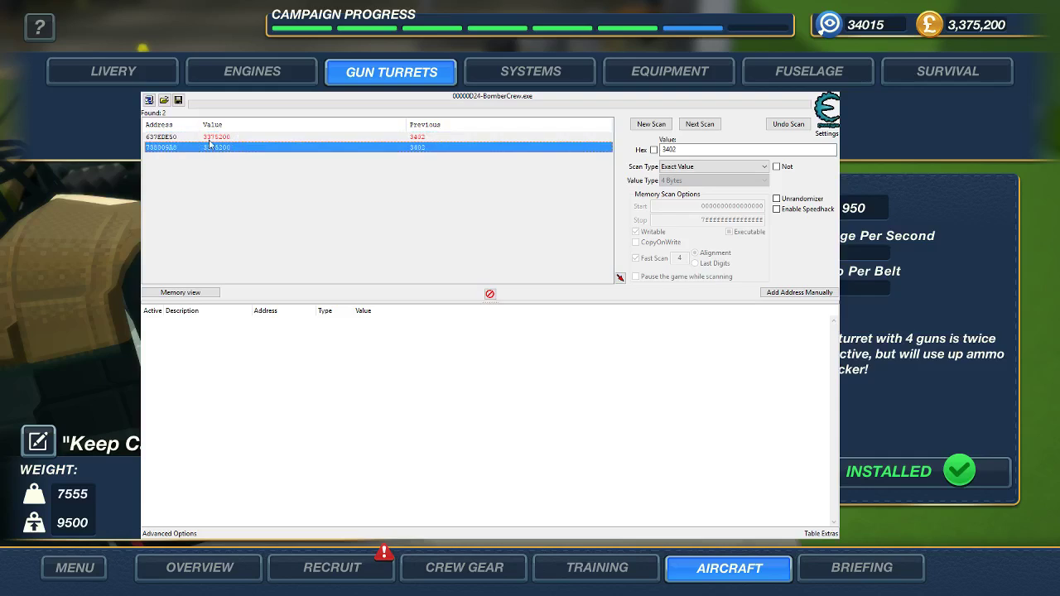
{"action": "left_click", "coordinate": [249, 138], "text": "shift"}
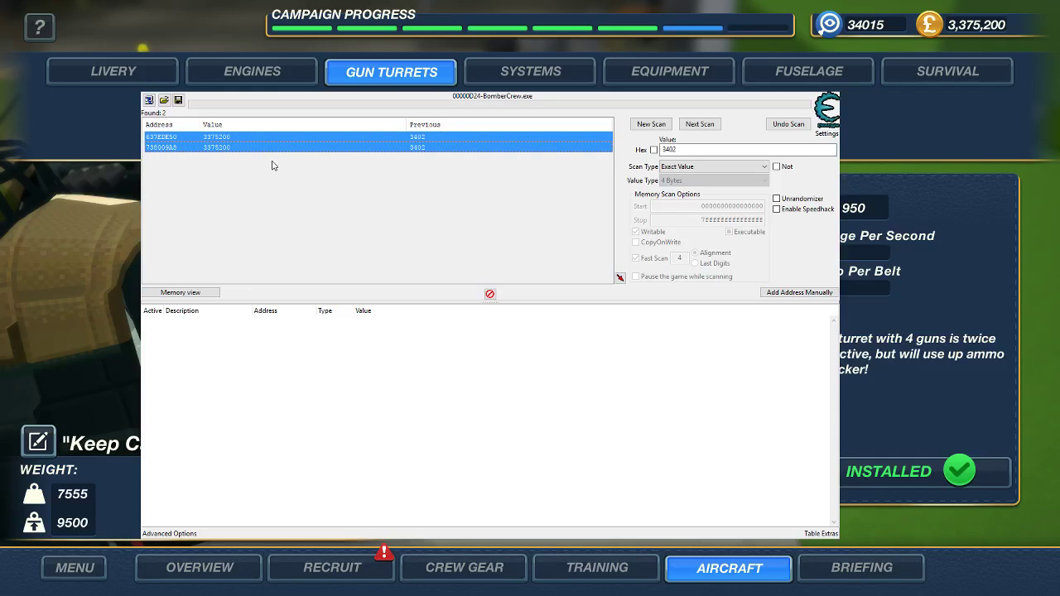